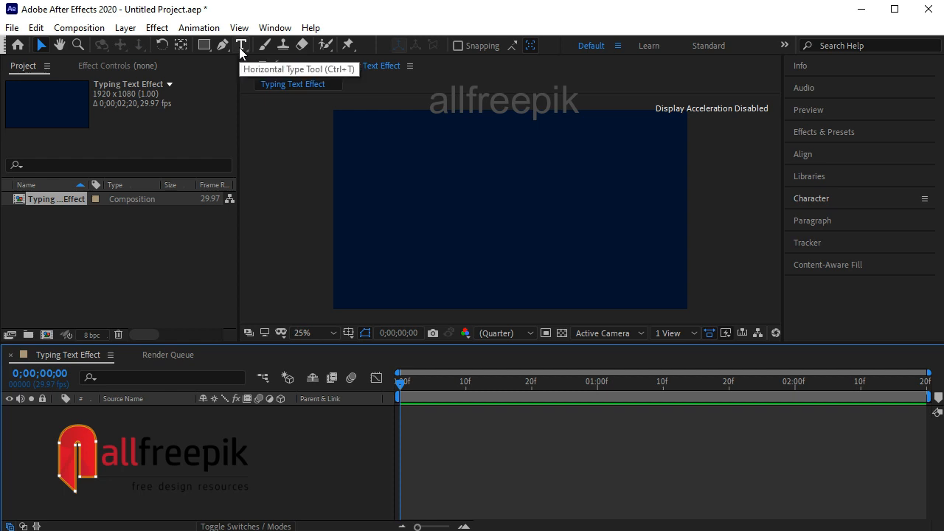
- Add a horizontal text layer reading "Welcome" in the composition
left_click(241, 47)
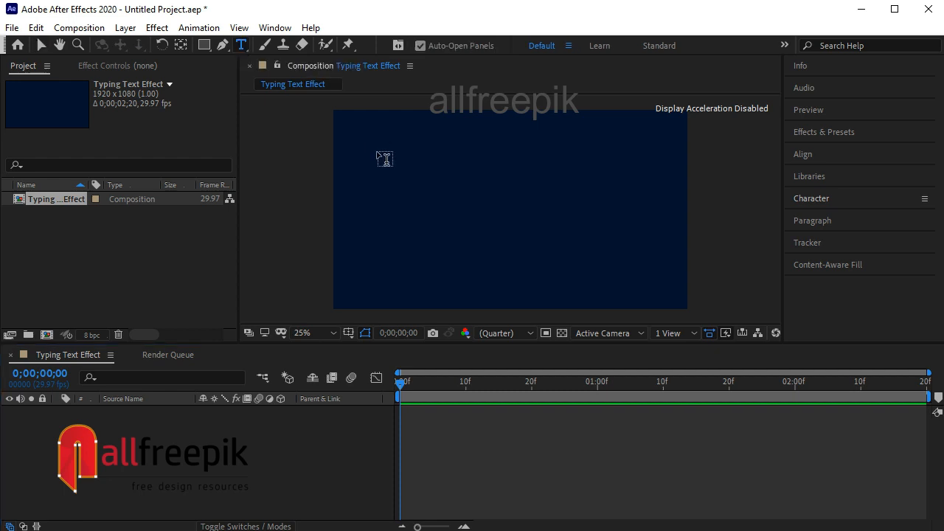
left_click(374, 208)
type("Welcome")
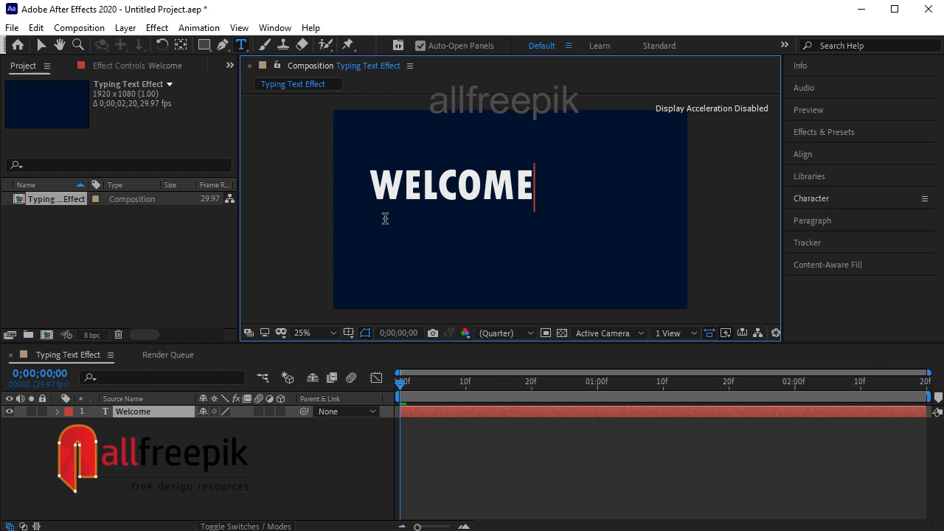
key("ctrl+a")
left_click(854, 207)
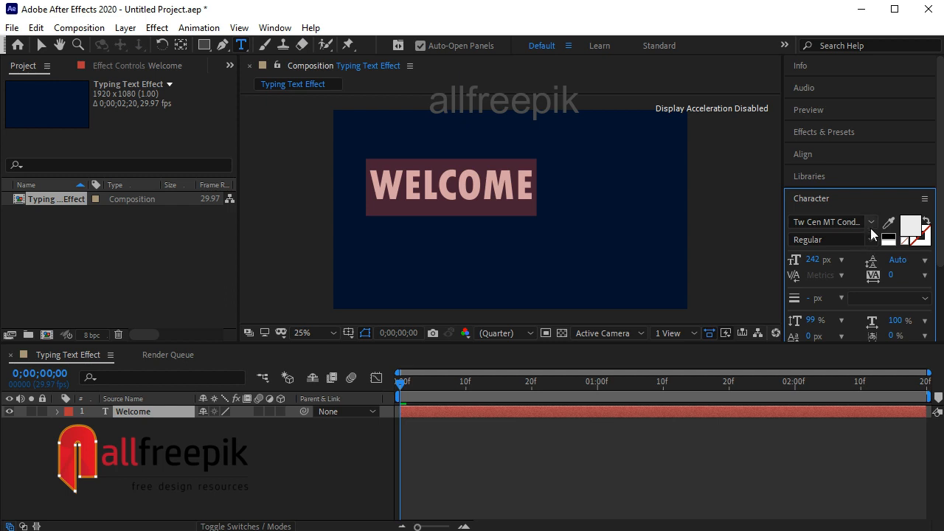
left_click(841, 222)
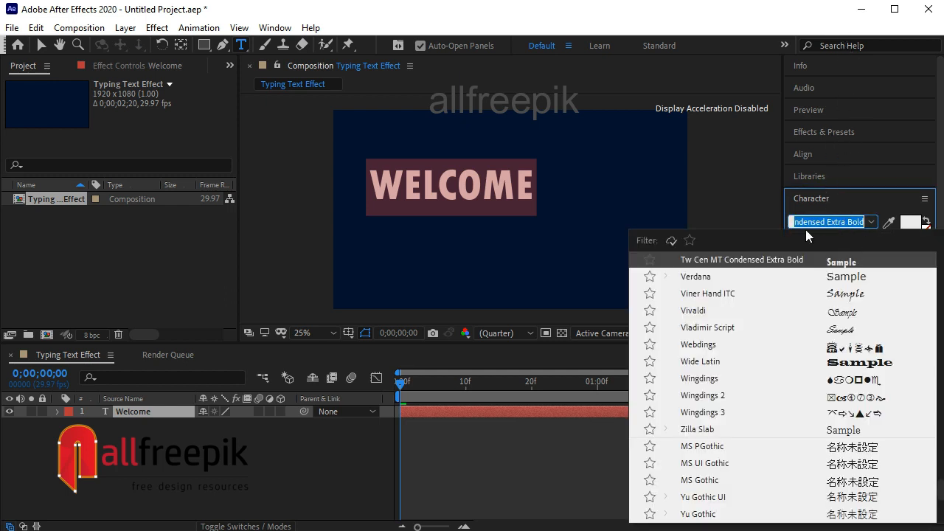
left_click(711, 214)
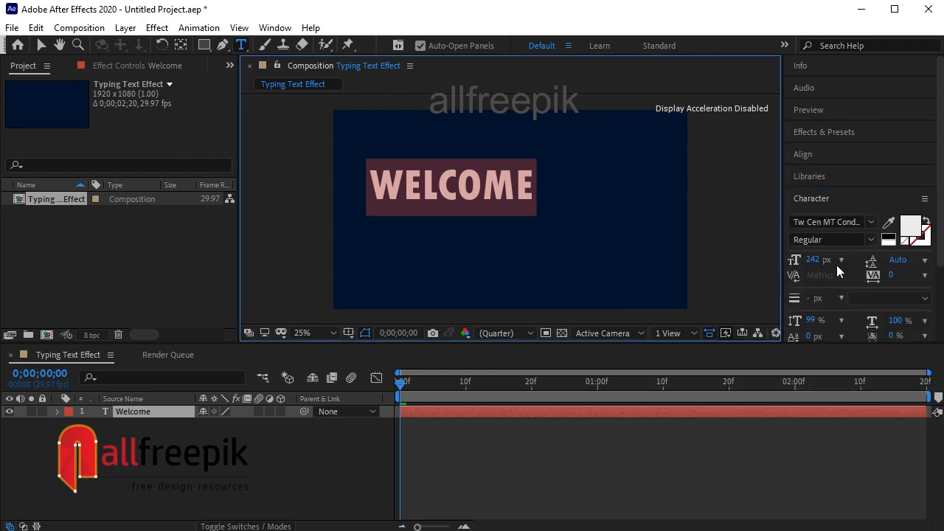
left_click(841, 260)
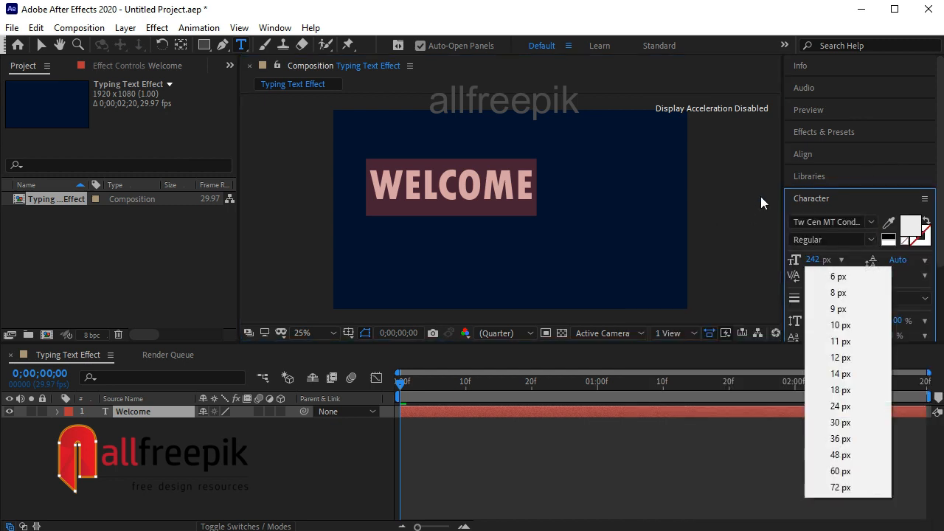
left_click(799, 205)
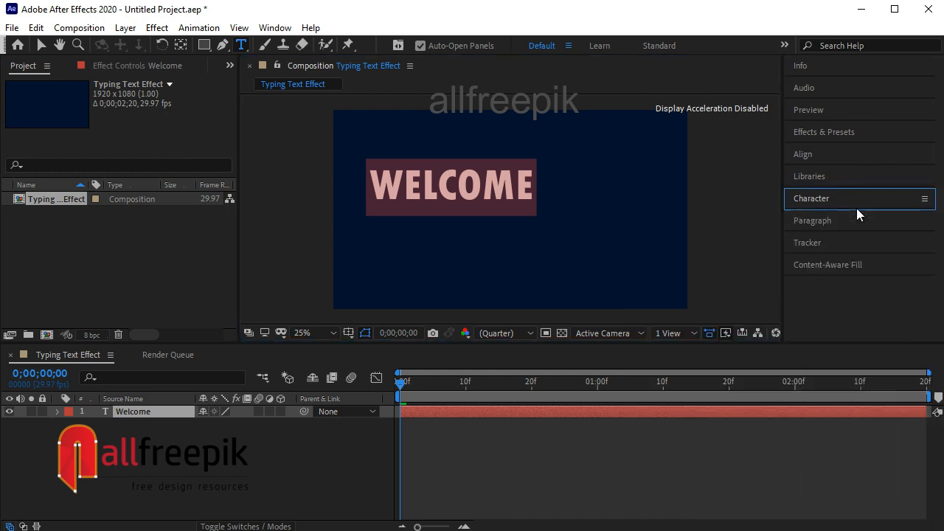
- Enlarge the whole WELCOME text to 402 px and move it to about the centre of the composition
left_click(482, 184)
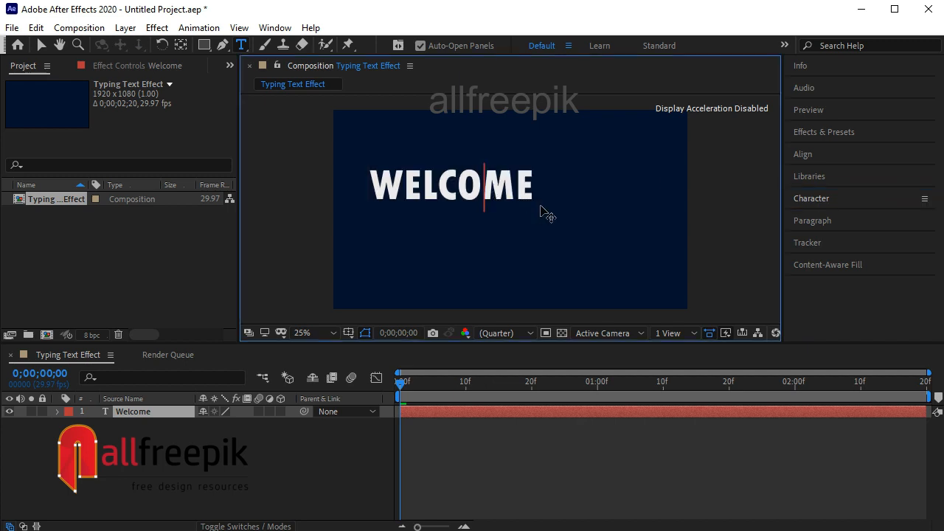
key("ctrl+a")
key("ctrl+alt+shift+period")
key("ctrl+alt+shift+period")
key("ctrl+alt+shift+period")
key("ctrl+alt+shift+period")
key("ctrl+alt+shift+period")
key("ctrl+alt+shift+period")
key("ctrl+alt+shift+period")
key("ctrl+alt+shift+period")
key("ctrl+alt+shift+period")
key("ctrl+alt+shift+period")
key("ctrl+alt+shift+period")
key("ctrl+alt+shift+period")
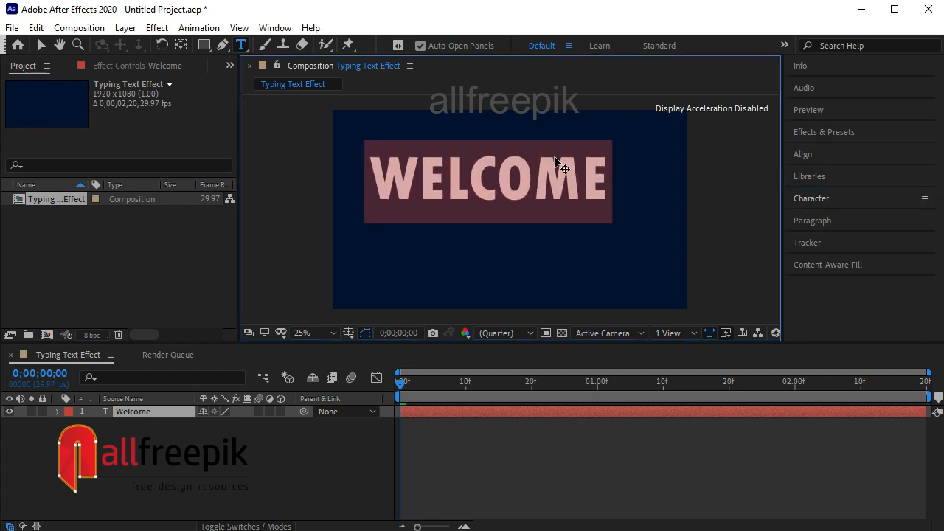
key("ctrl+alt+shift+period")
key("ctrl+alt+shift+period")
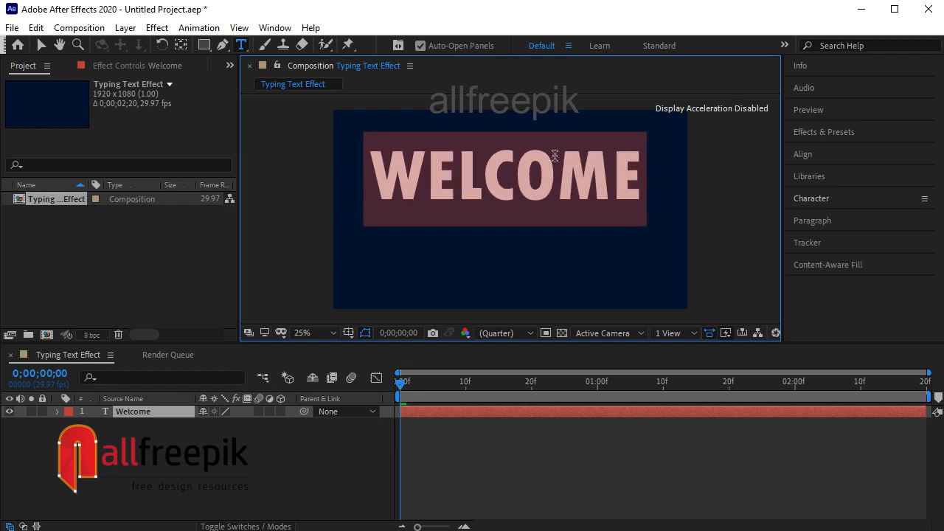
left_click(42, 47)
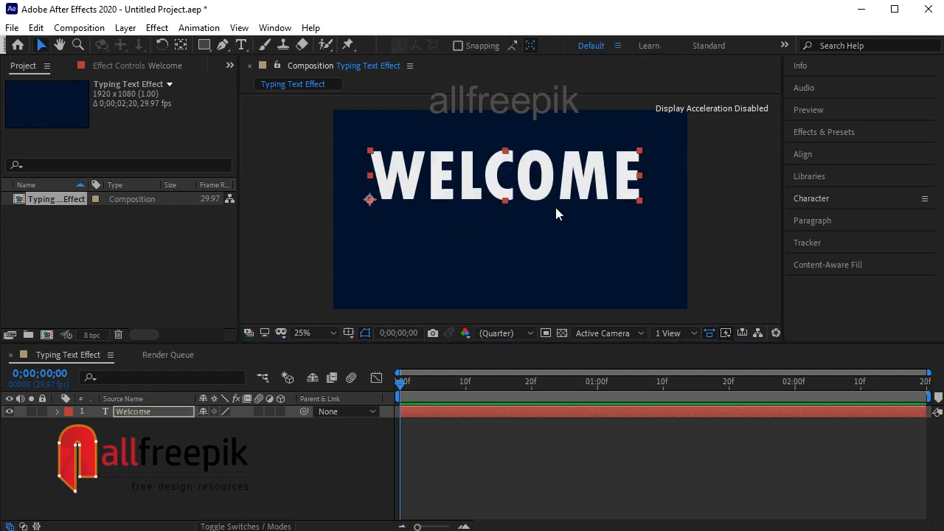
left_click_drag(558, 189, 561, 219)
- Find the Typewriter animation preset, apply it to the Welcome text layer and preview the animation
left_click(824, 133)
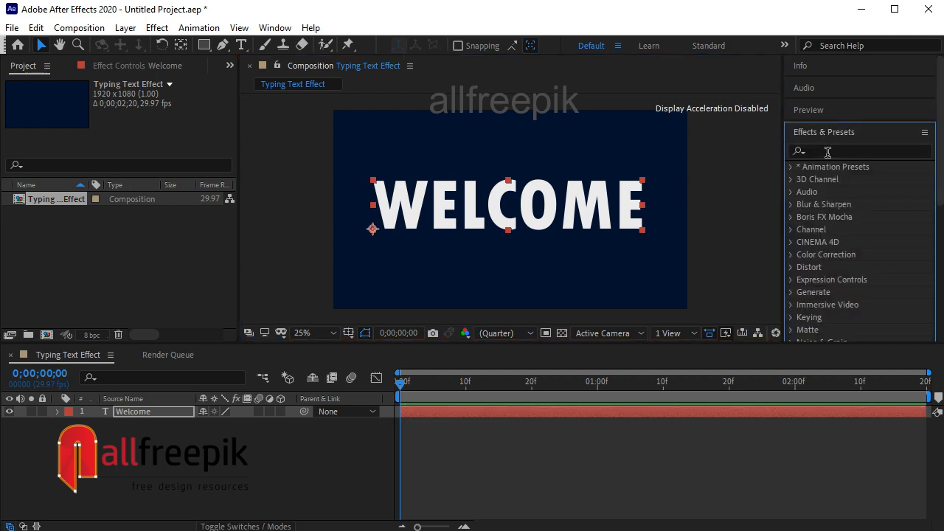
left_click(826, 150)
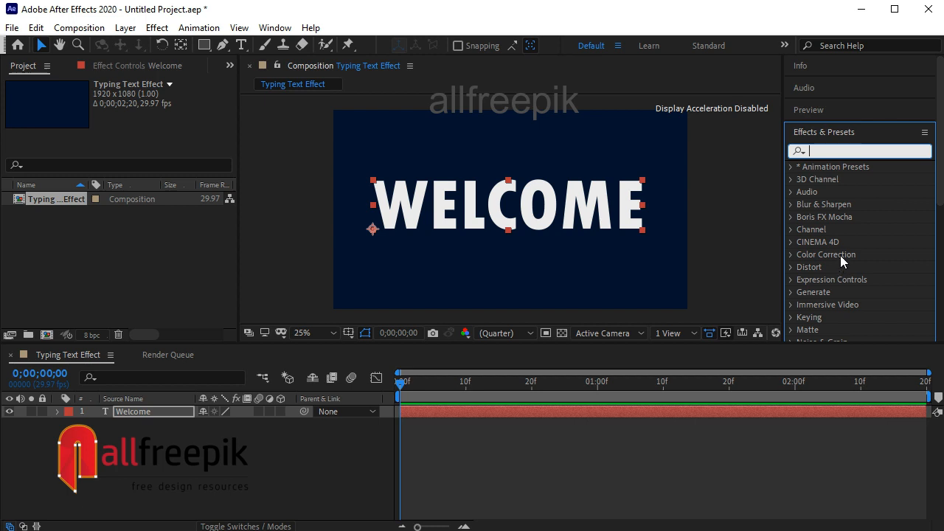
type("type")
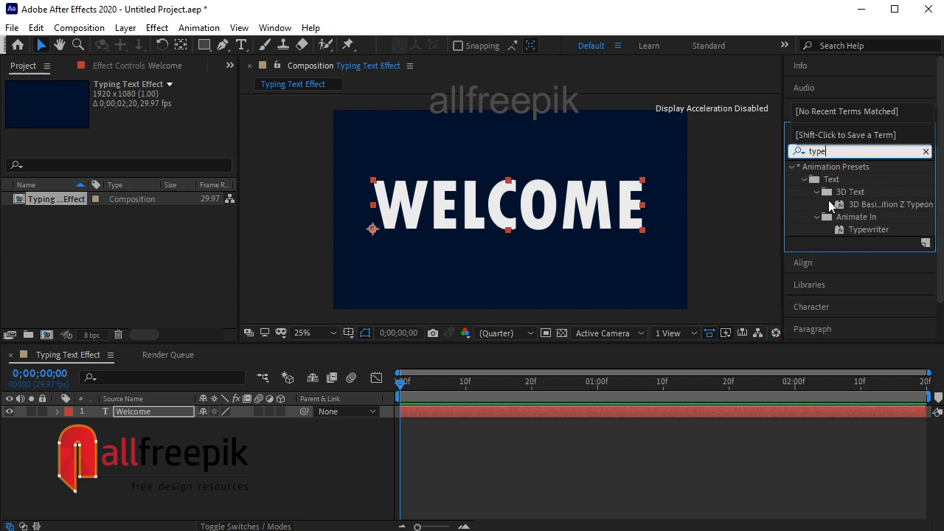
left_click(865, 231)
left_click_drag(874, 232, 145, 419)
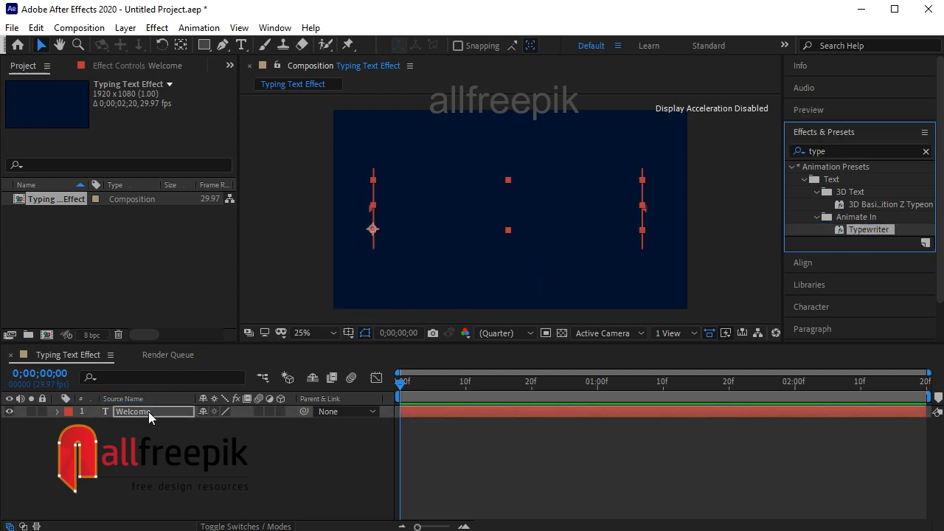
key("space")
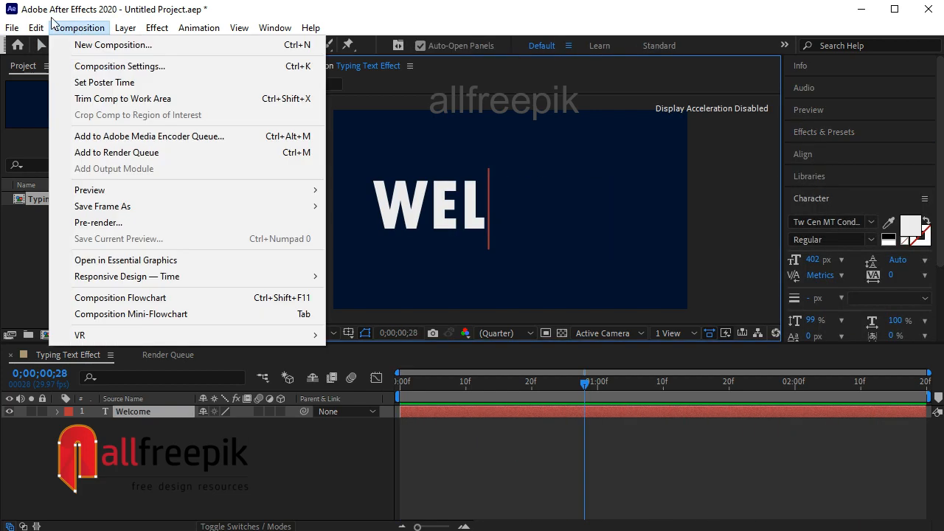
- Export the Typing Text Effect composition by adding it to the render queue
mouse_move(50, 205)
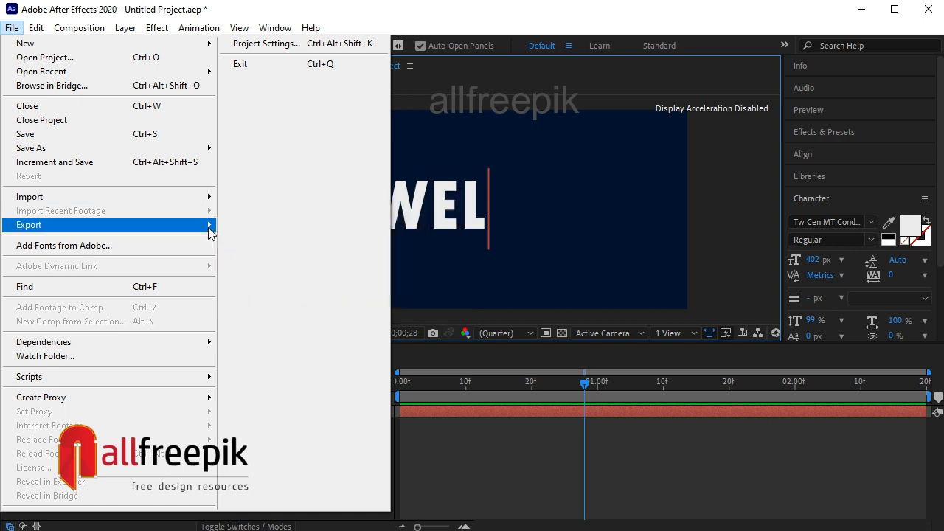
mouse_move(209, 226)
left_click(327, 247)
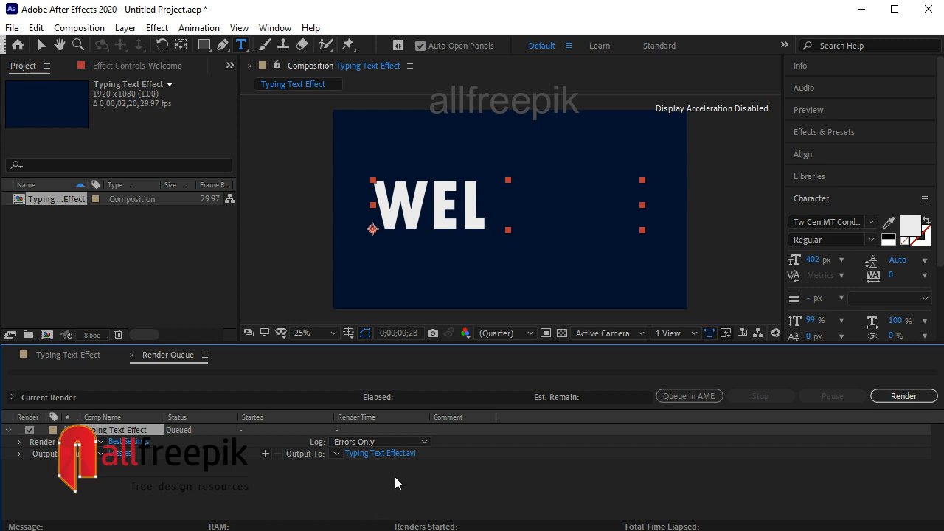
- Review the queued item's output module settings and accept them with AVI format and no post-render action
left_click(129, 459)
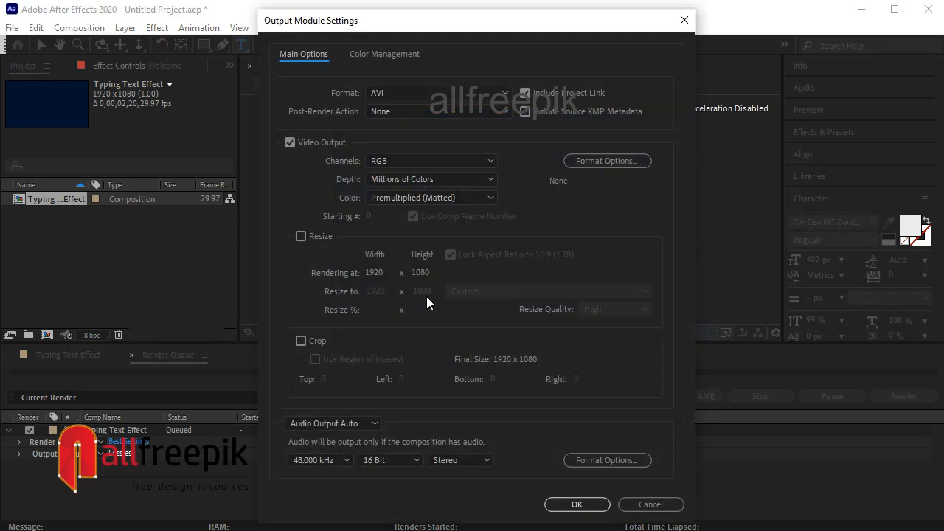
left_click(404, 95)
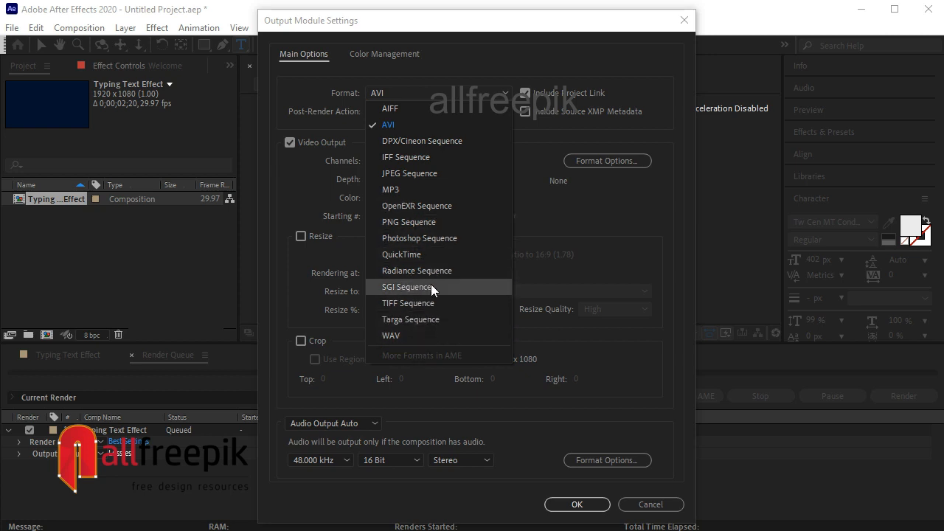
left_click(439, 83)
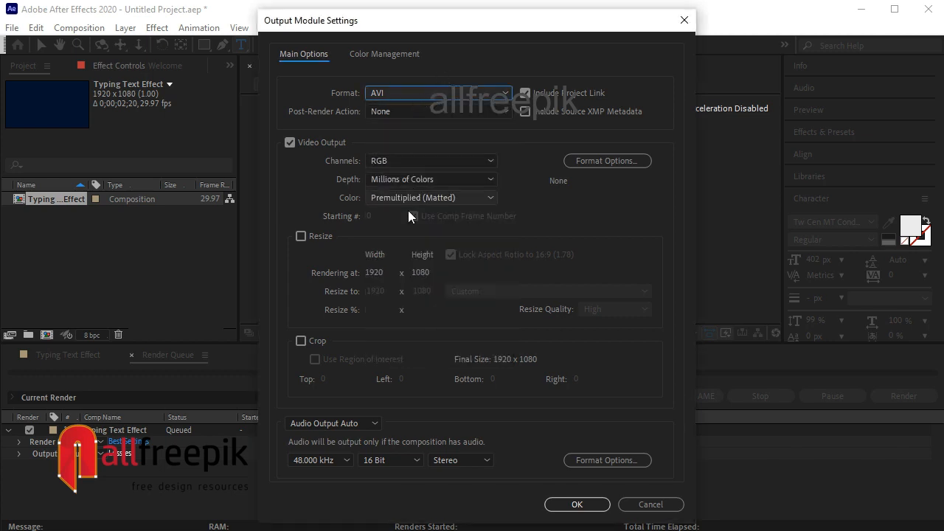
left_click(373, 50)
left_click(307, 53)
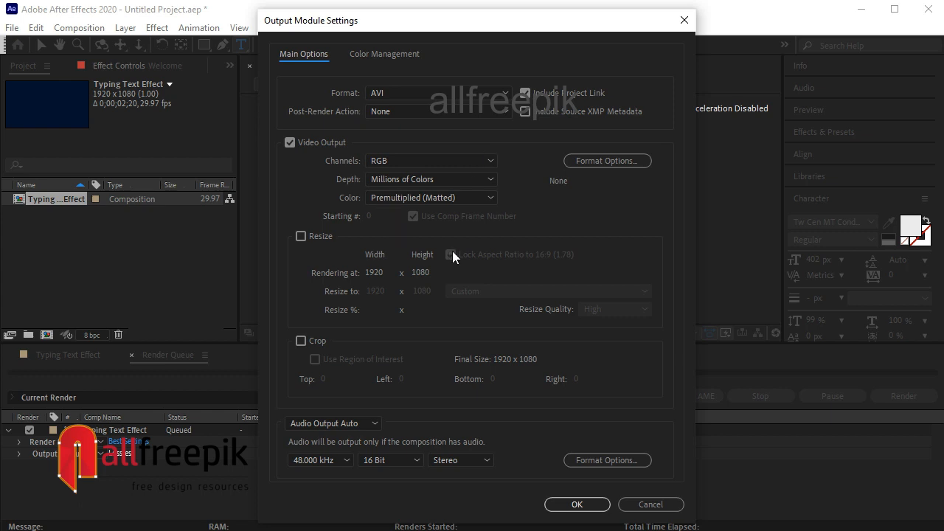
left_click(472, 112)
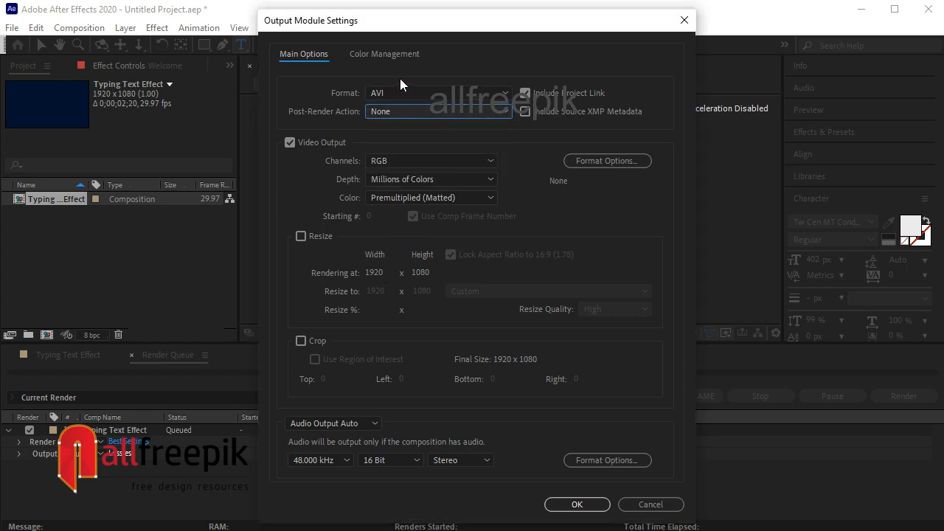
left_click(577, 504)
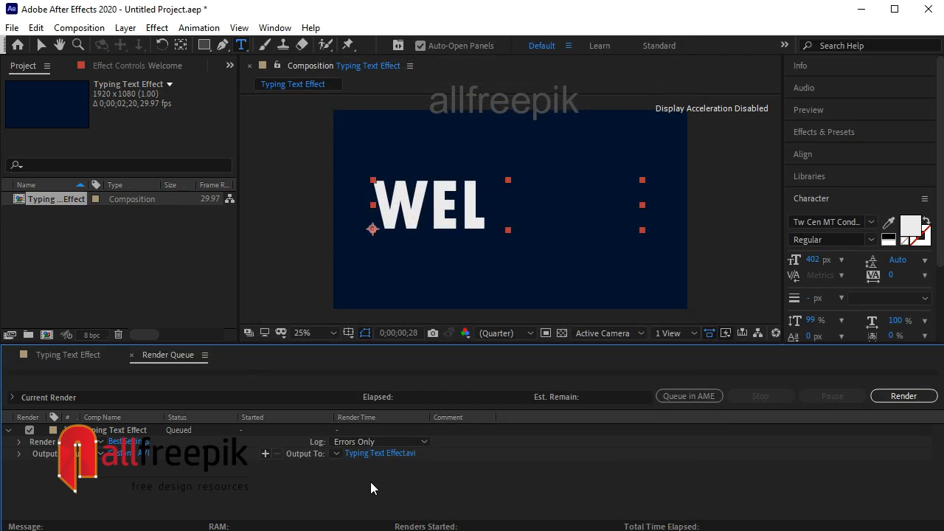
- Open the queued item's output destination and create a new folder in the current directory
left_click(377, 455)
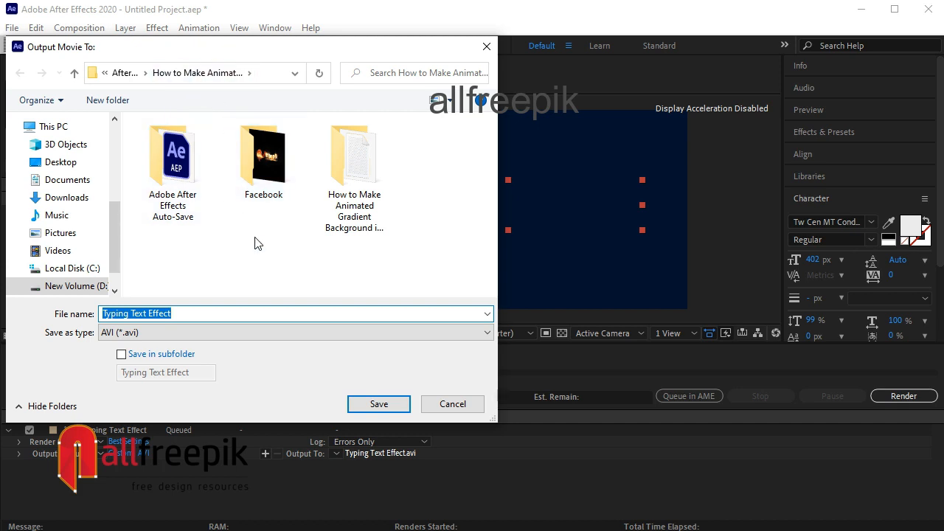
left_click(254, 278)
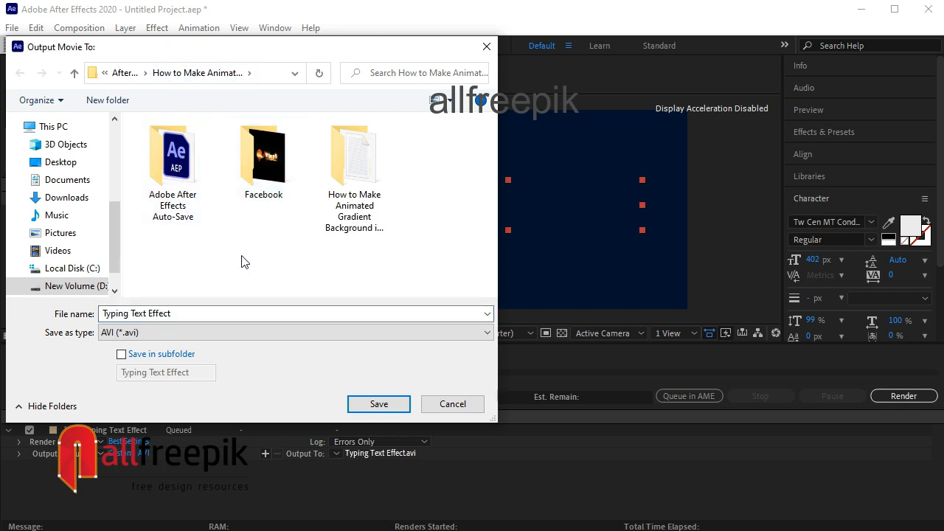
right_click(423, 141)
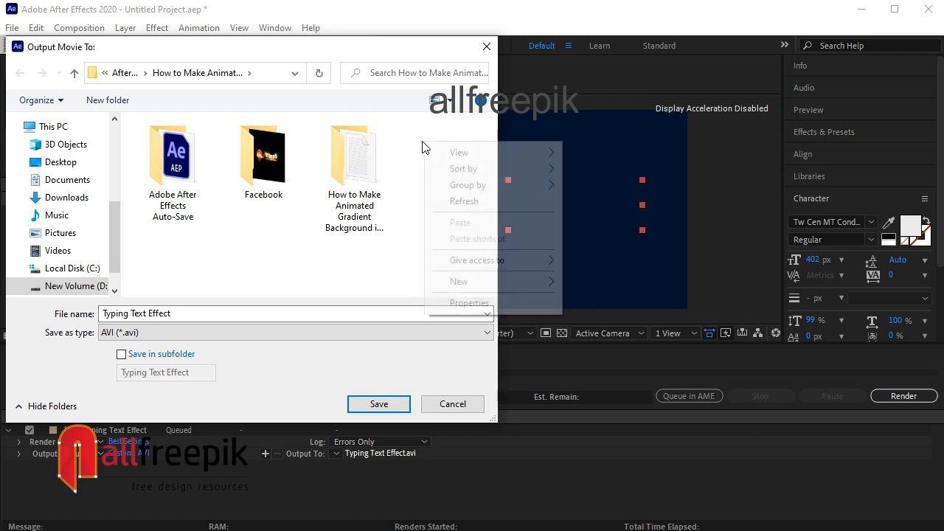
mouse_move(522, 285)
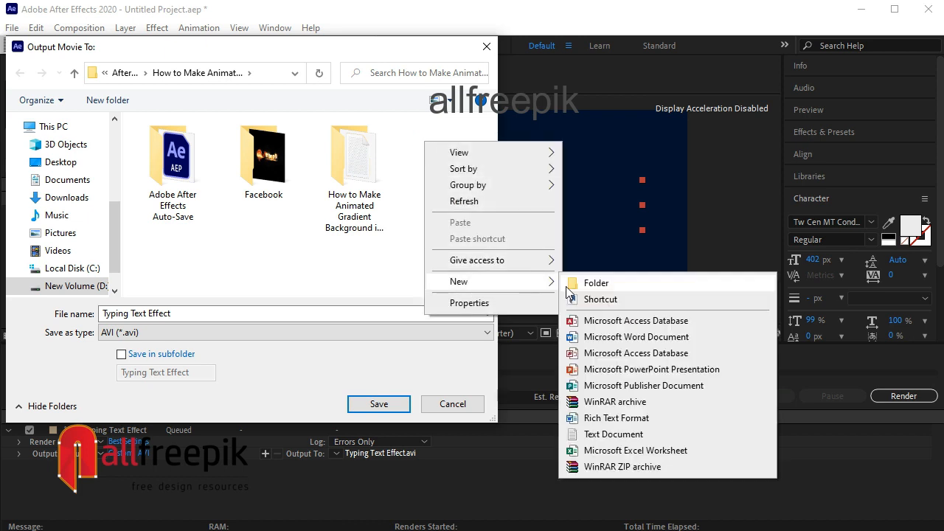
left_click(576, 283)
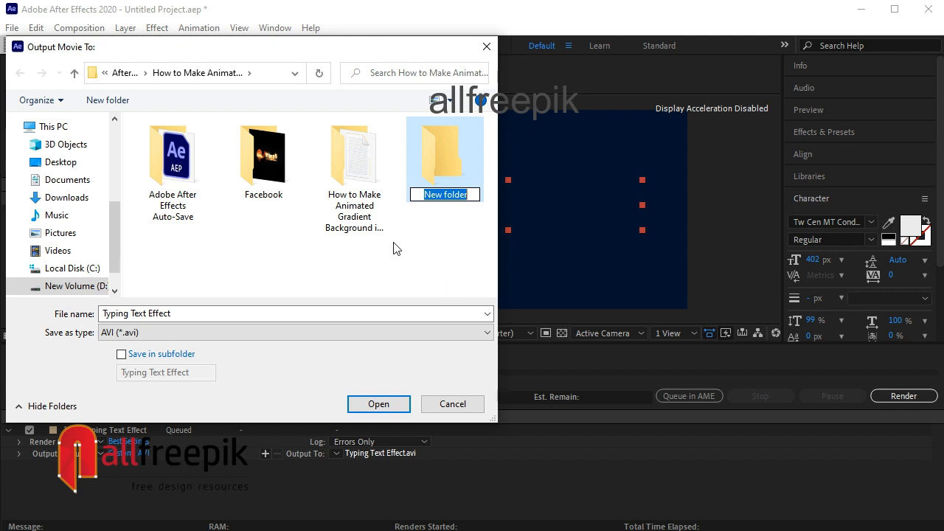
left_click(383, 258)
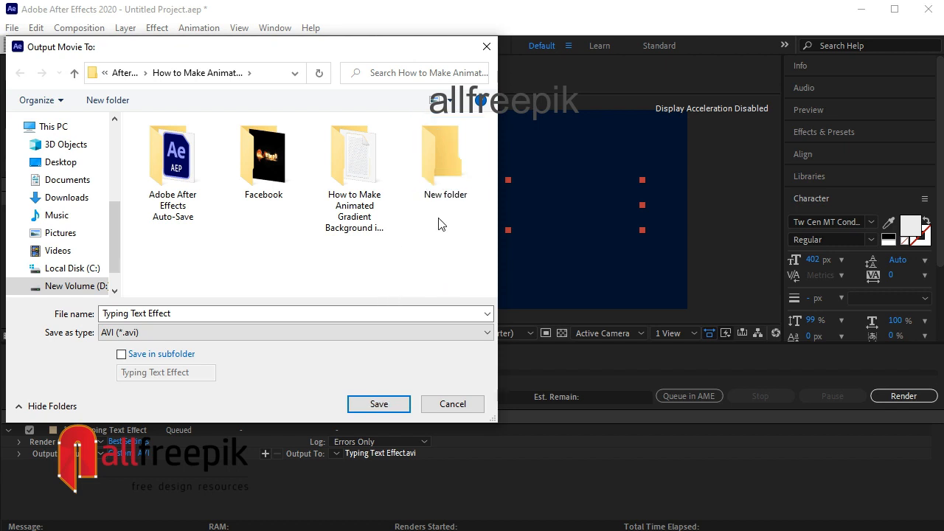
- Rename the new folder as Typing text effect
left_click(444, 154)
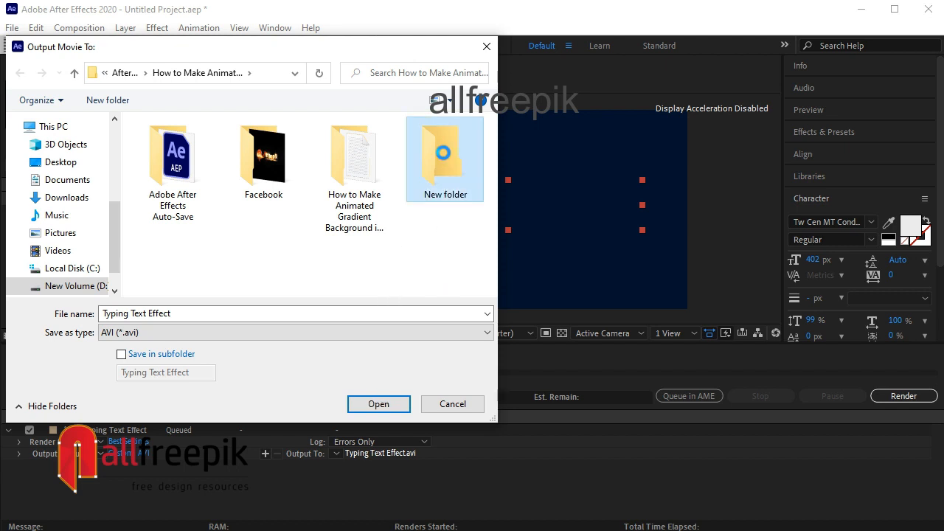
right_click(443, 153)
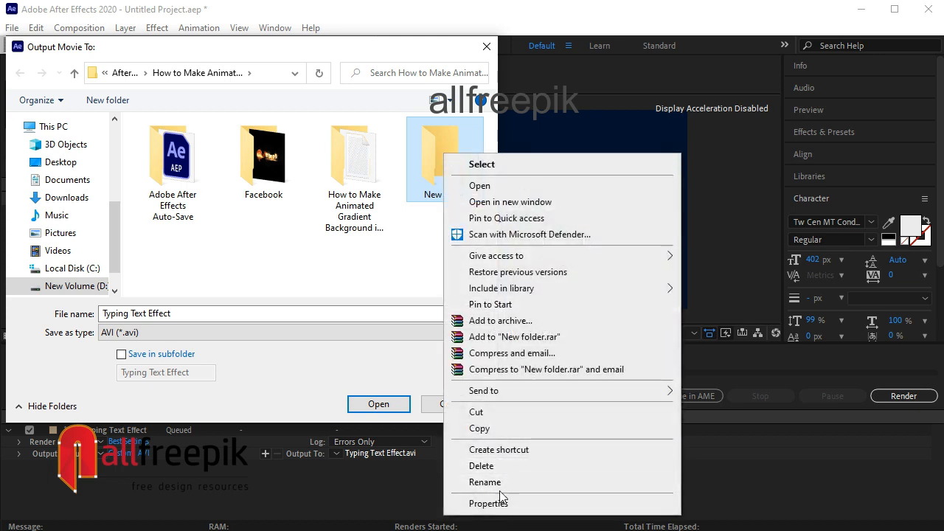
left_click(500, 487)
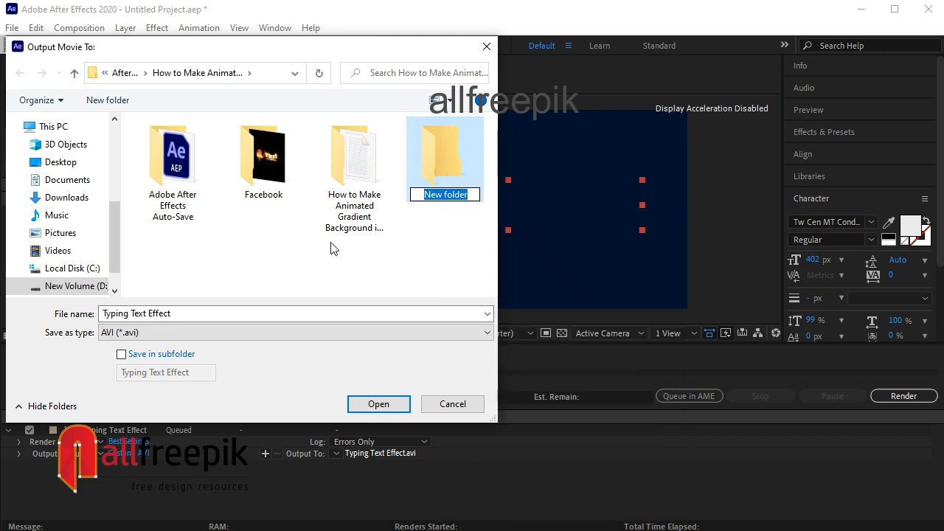
type("Typing")
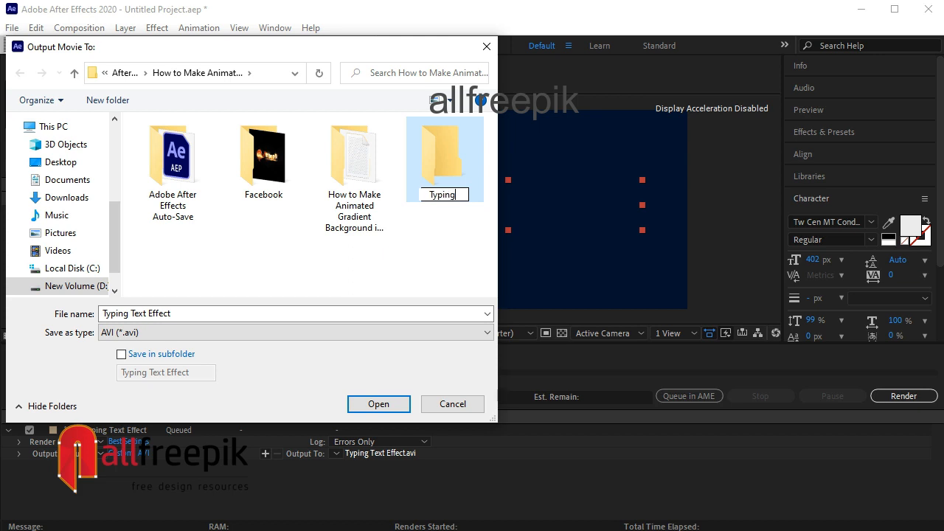
type(" text")
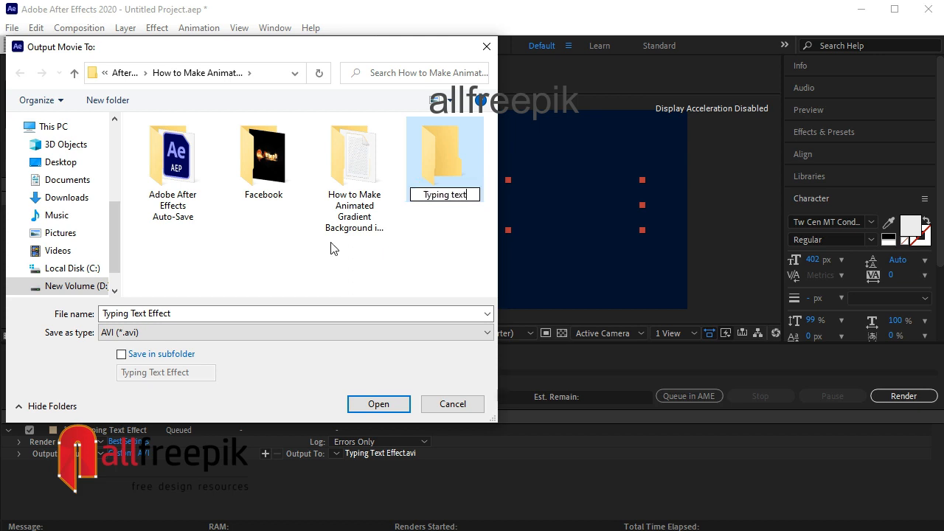
type(" effect")
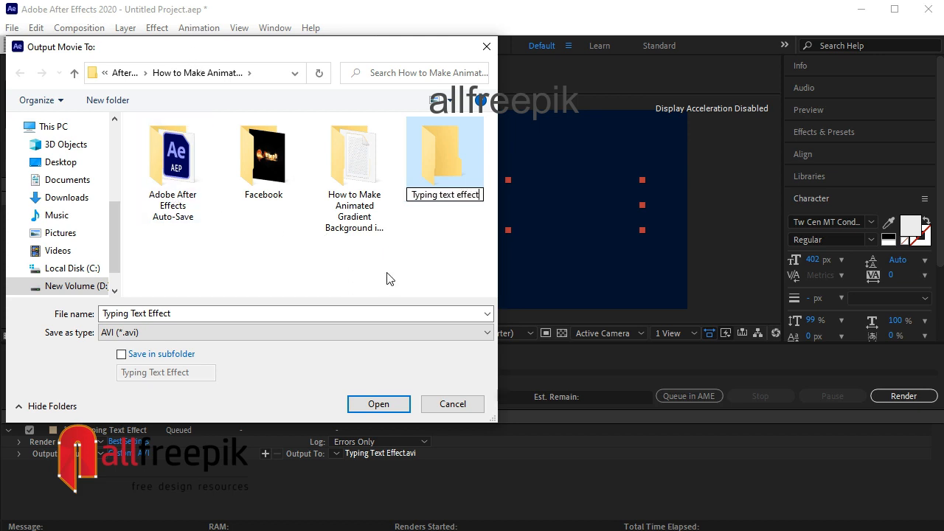
key("Return")
- Save the output as the AVI file Typing Text Effect inside the Typing text effect folder and start the render
double_click(444, 155)
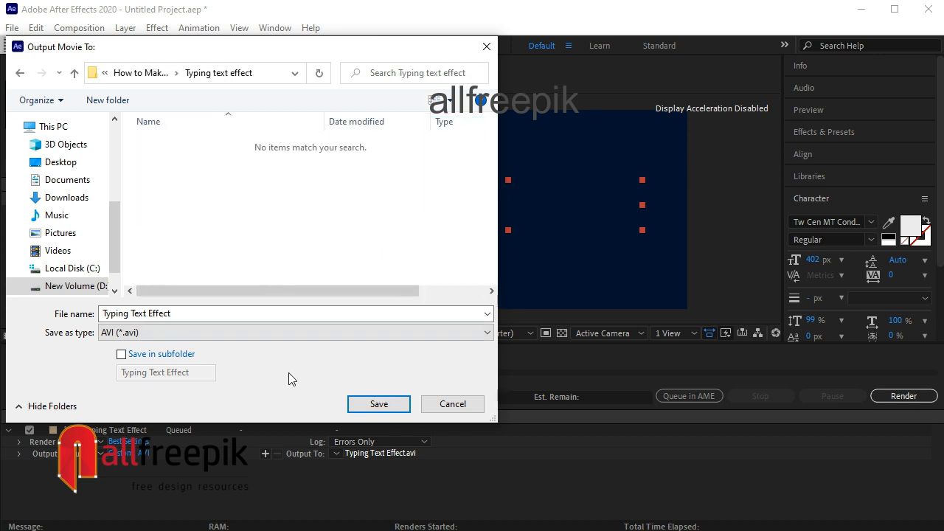
left_click(378, 404)
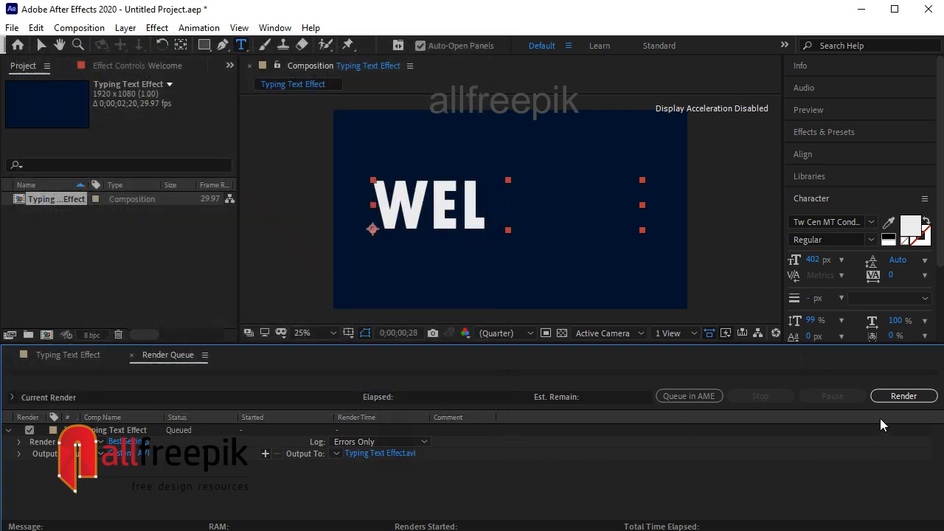
left_click(906, 396)
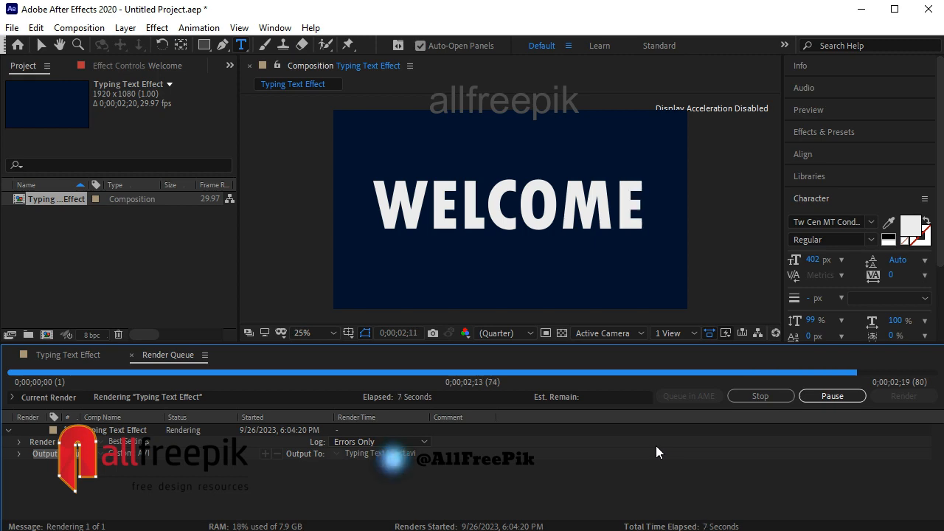
- Save the project as Typing text effect inside the Typing text effect folder
left_click(16, 29)
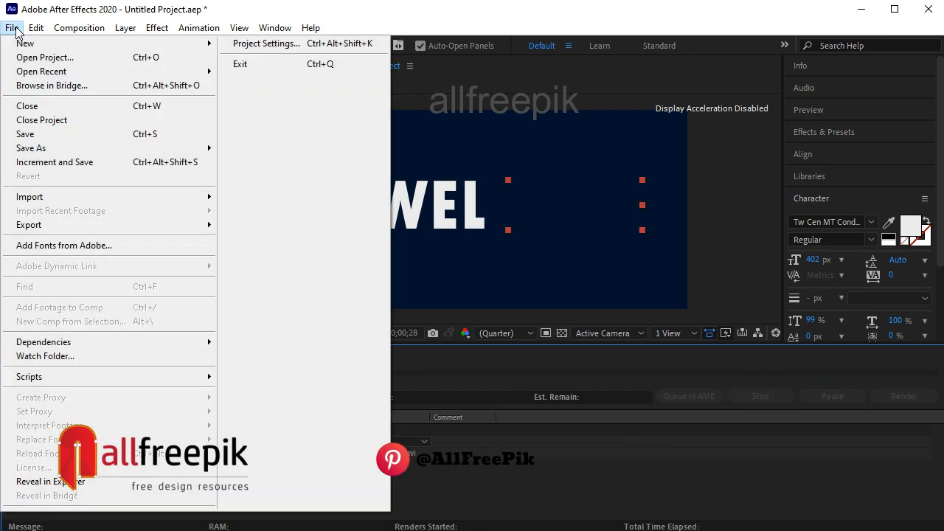
left_click(296, 151)
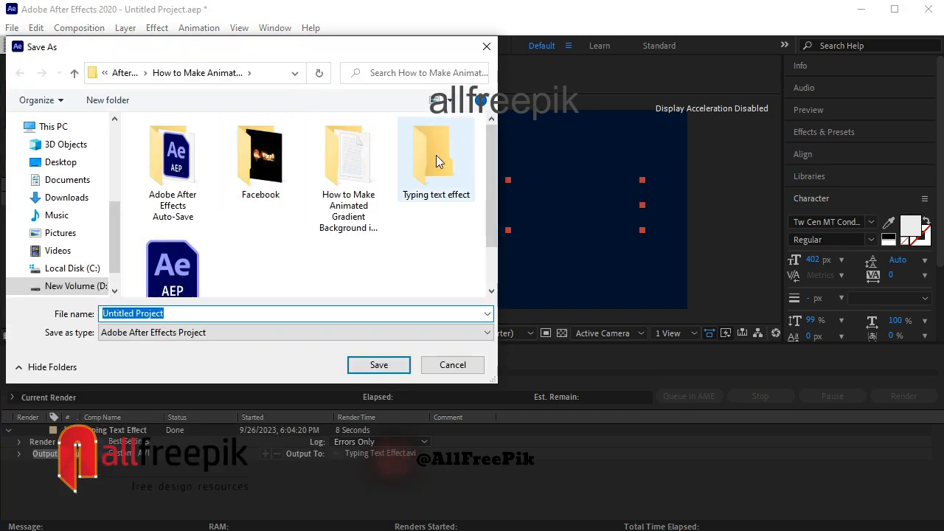
left_click(436, 156)
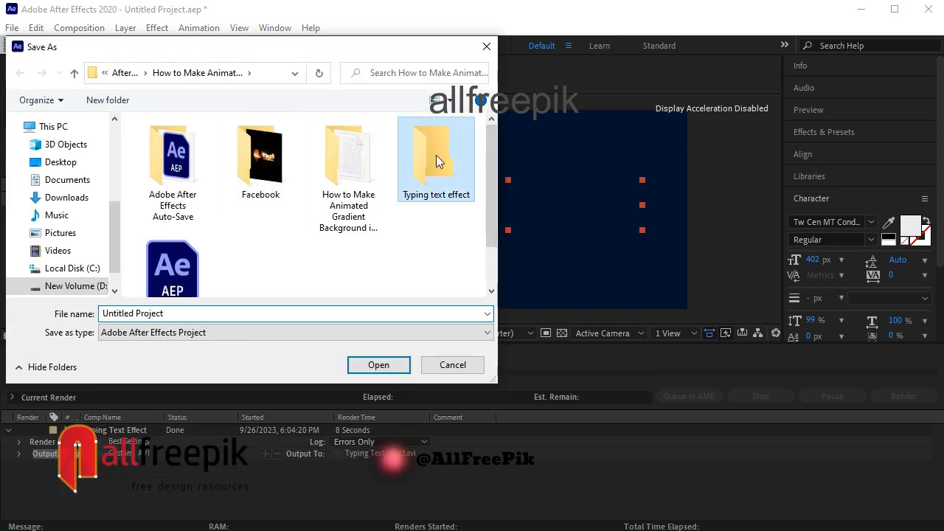
double_click(436, 157)
left_click(225, 313)
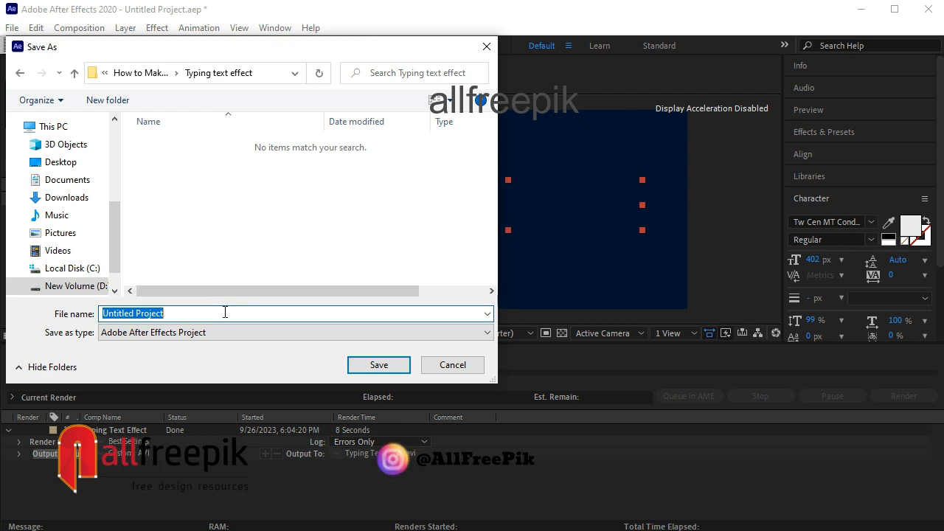
type("Typing text effe")
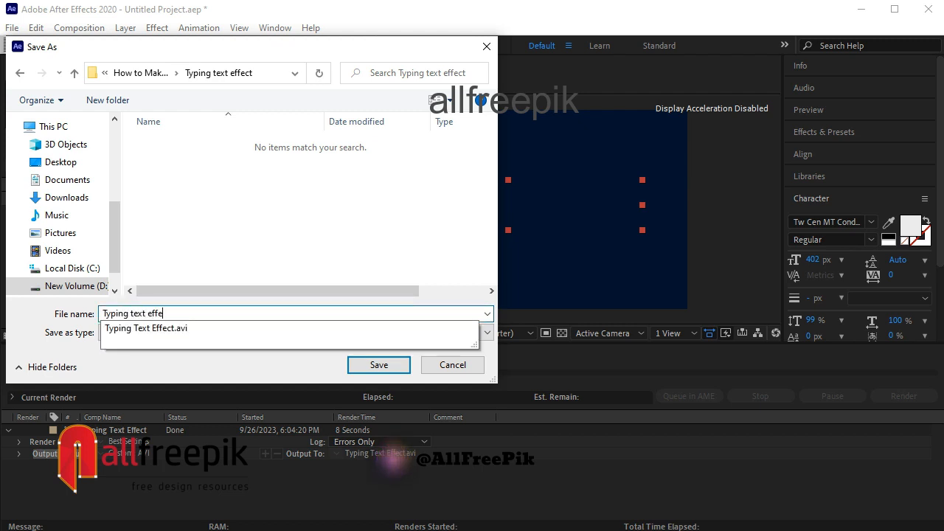
type("ct")
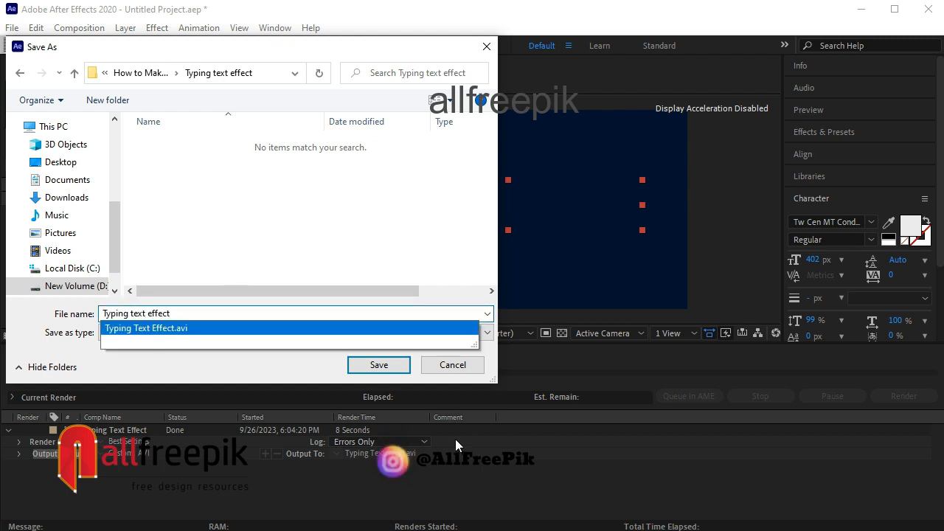
left_click(392, 366)
- Close the render queue and the saved project
left_click(13, 29)
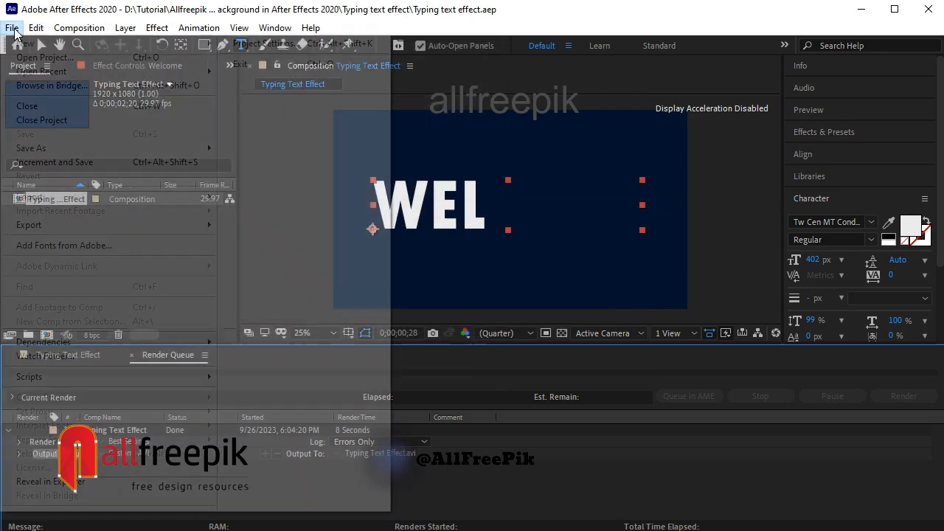
left_click(27, 106)
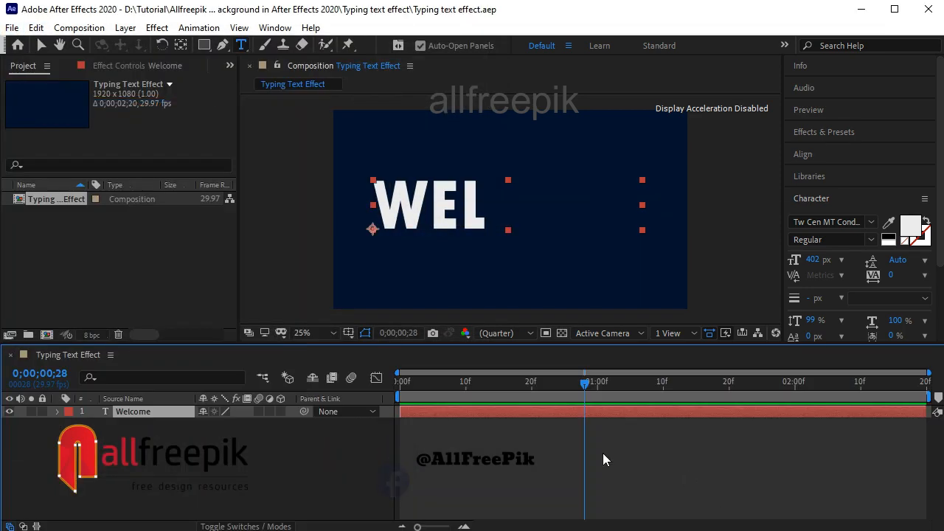
left_click(13, 29)
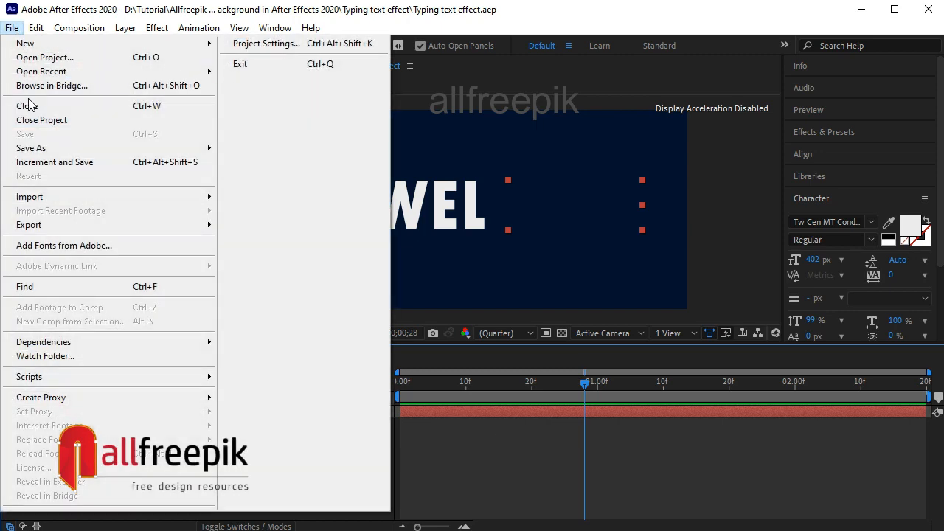
left_click(46, 119)
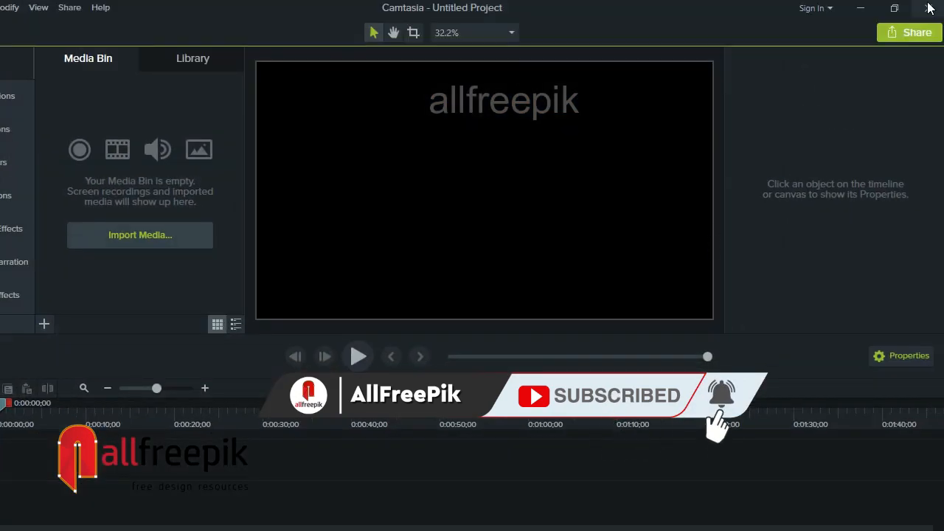
left_click(860, 9)
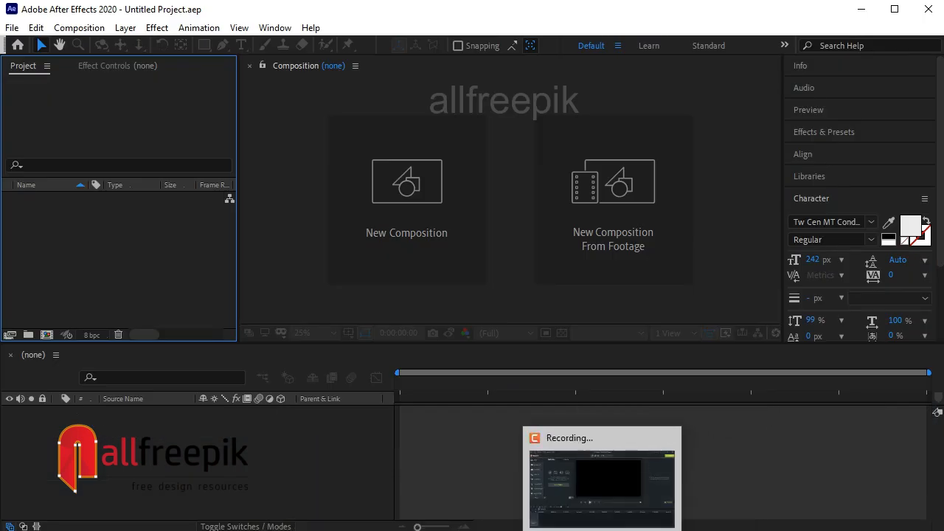
left_click(639, 530)
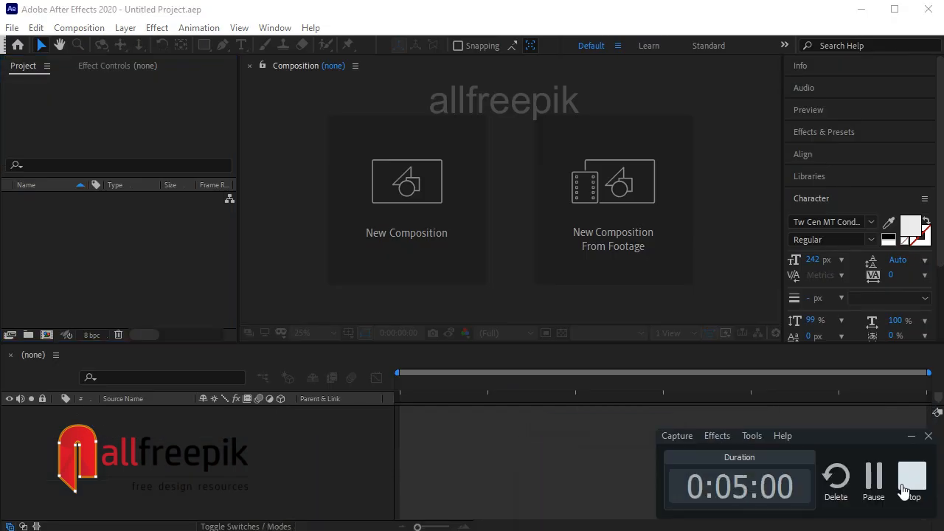
left_click(911, 478)
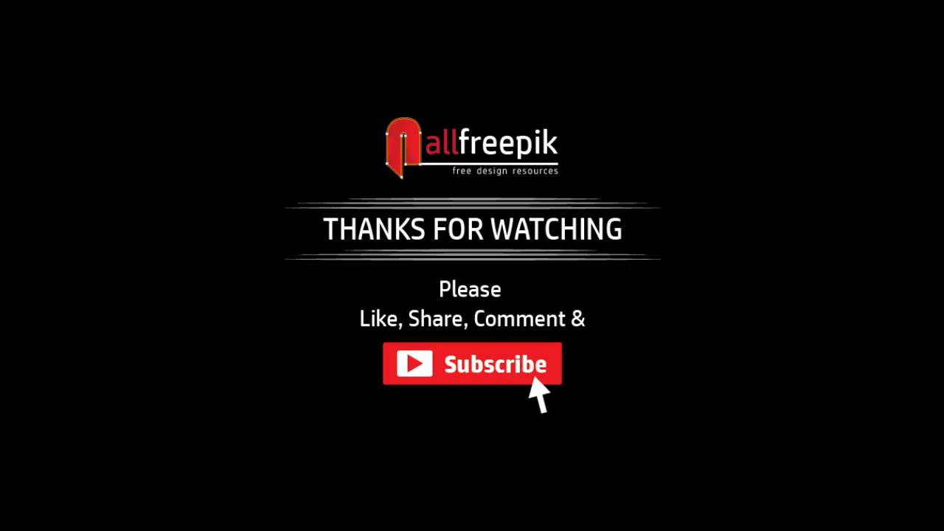